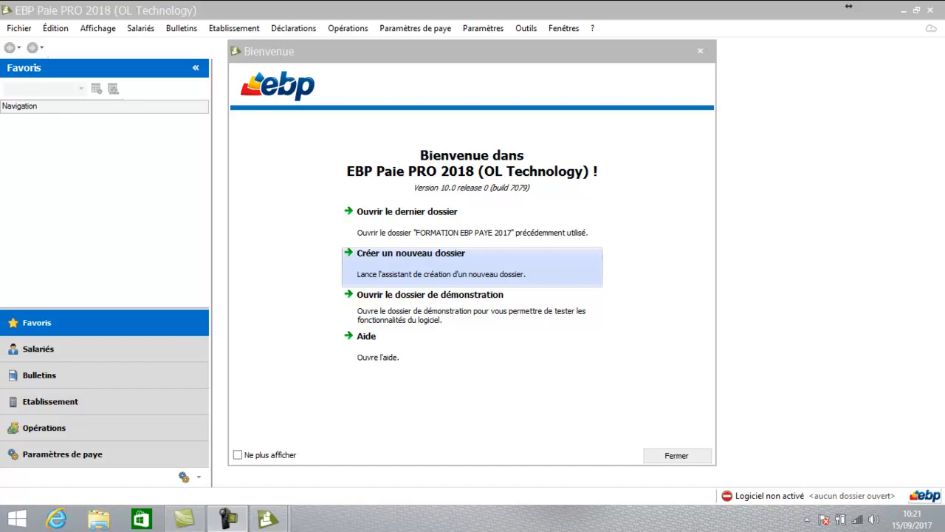
# - Start creating a new dossier and include EBP Gestion Commerciale PRO 2018 and EBP Comptabilité PRO 2018 alongside Paie
pyautogui.click(443, 264)
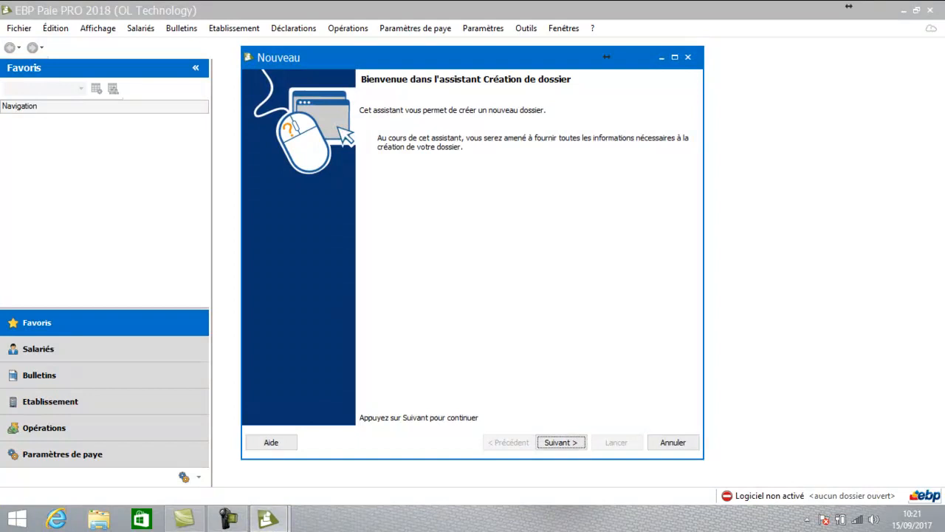
pyautogui.press('Return')
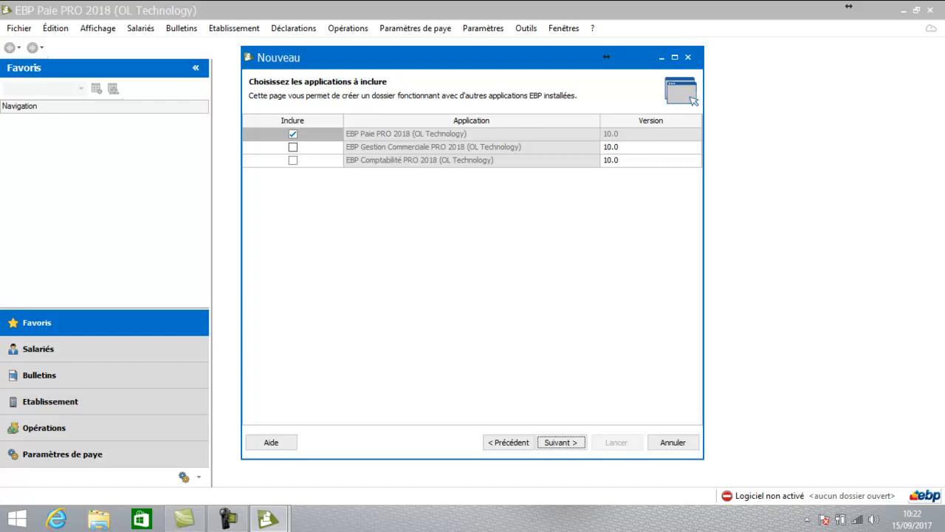
pyautogui.click(293, 147)
pyautogui.click(293, 161)
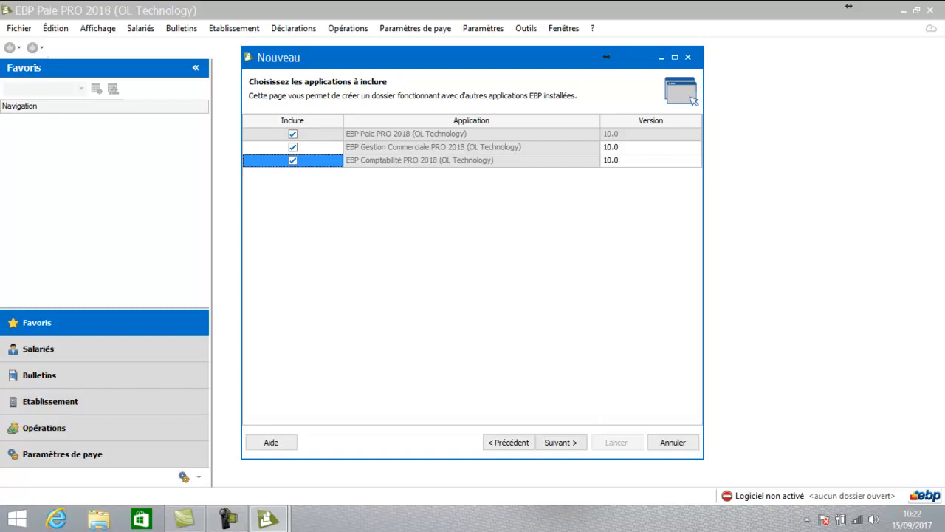
pyautogui.click(562, 442)
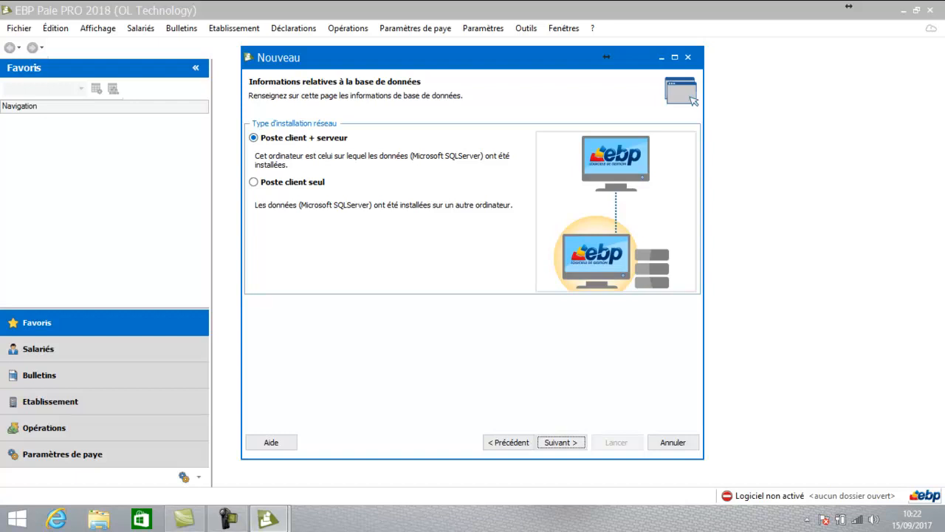
# - Keep the Poste client + serveur installation type and name the dossier EBP PAYE 2018
pyautogui.press('Return')
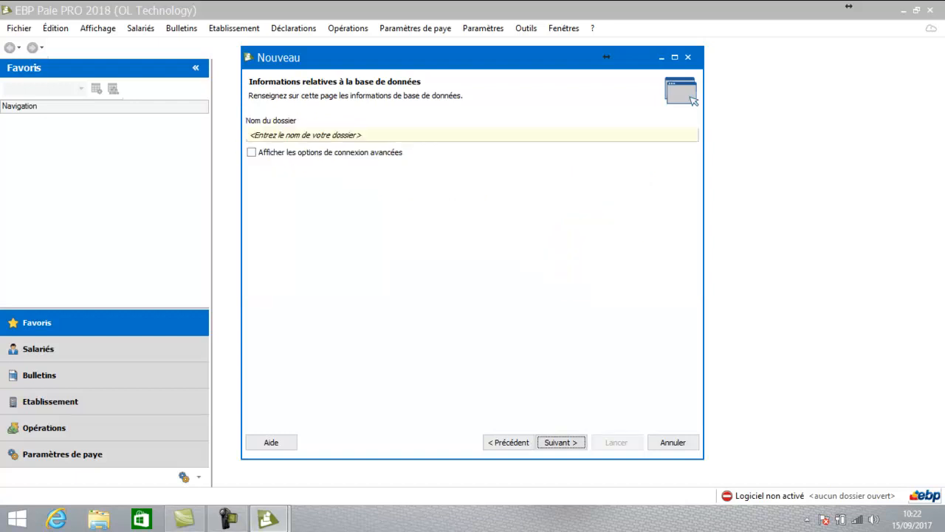
pyautogui.click(306, 135)
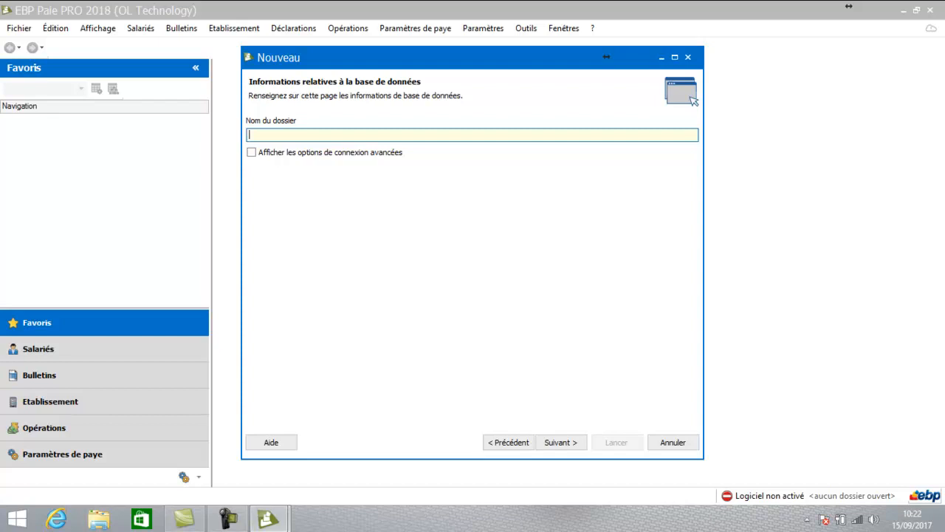
pyautogui.write('ebp')
pyautogui.press('Return')
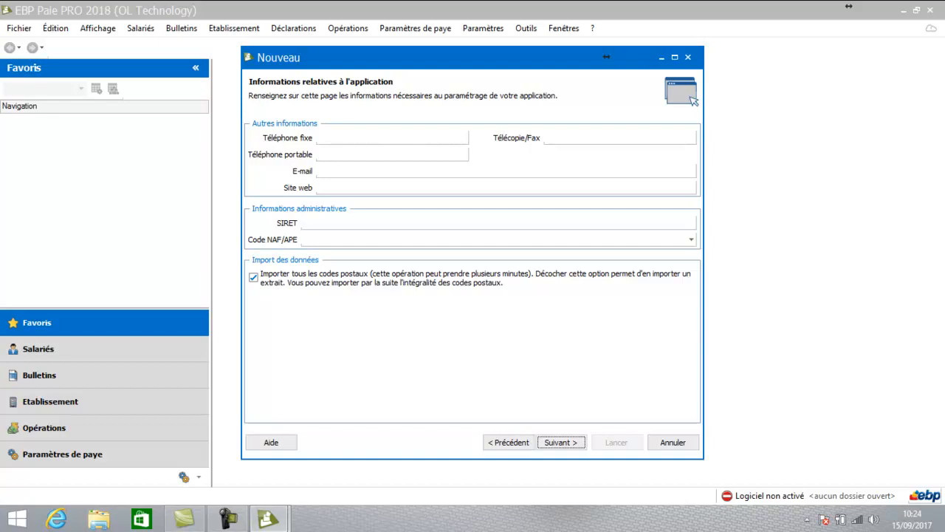
# - Leave the SIRET and NAF/APE code blank, keep the import of all postal codes, and continue to the payroll options
pyautogui.click(413, 223)
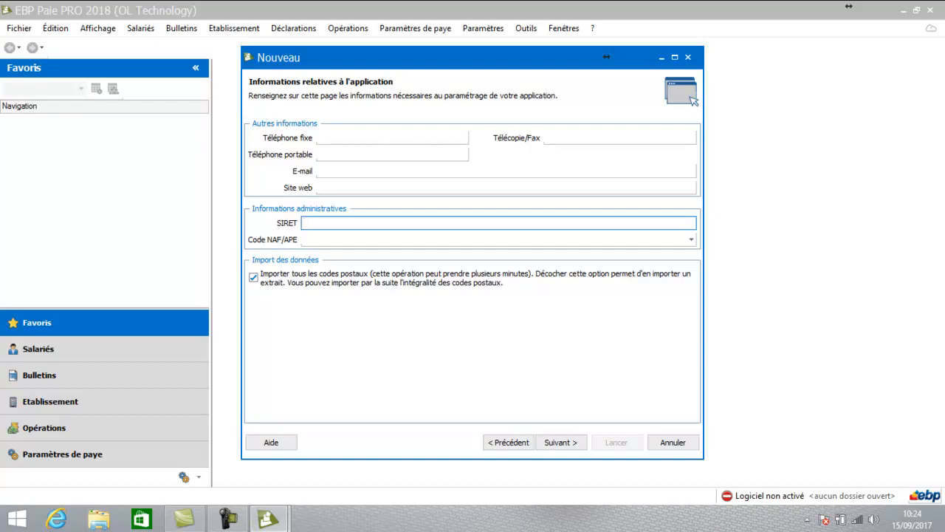
pyautogui.click(691, 240)
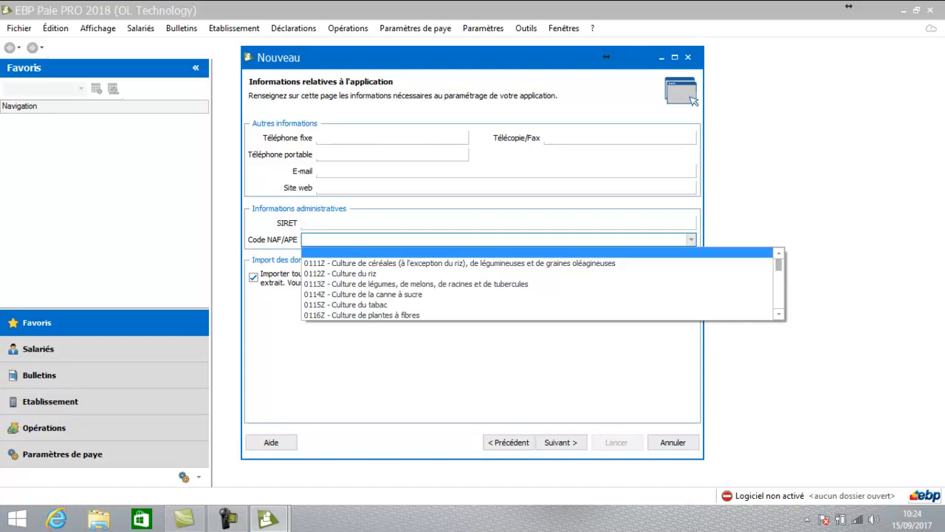
pyautogui.click(692, 240)
pyautogui.click(253, 277)
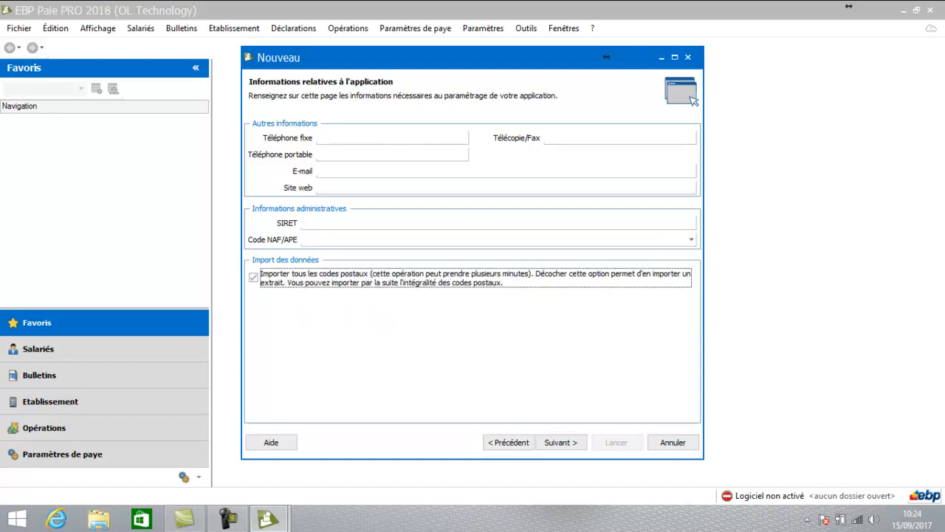
pyautogui.click(253, 277)
pyautogui.click(561, 443)
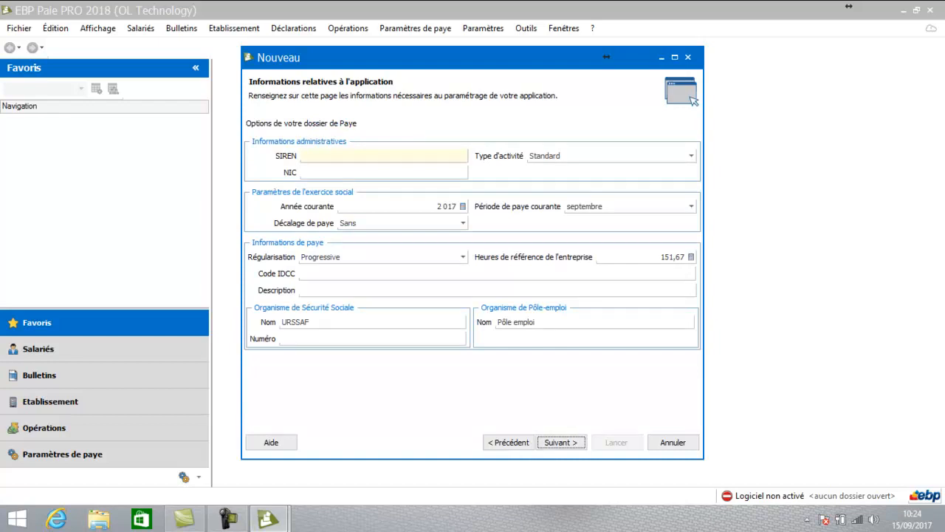
# - Keep the Standard activity type and set the current year of the social exercise to 2018
pyautogui.click(692, 156)
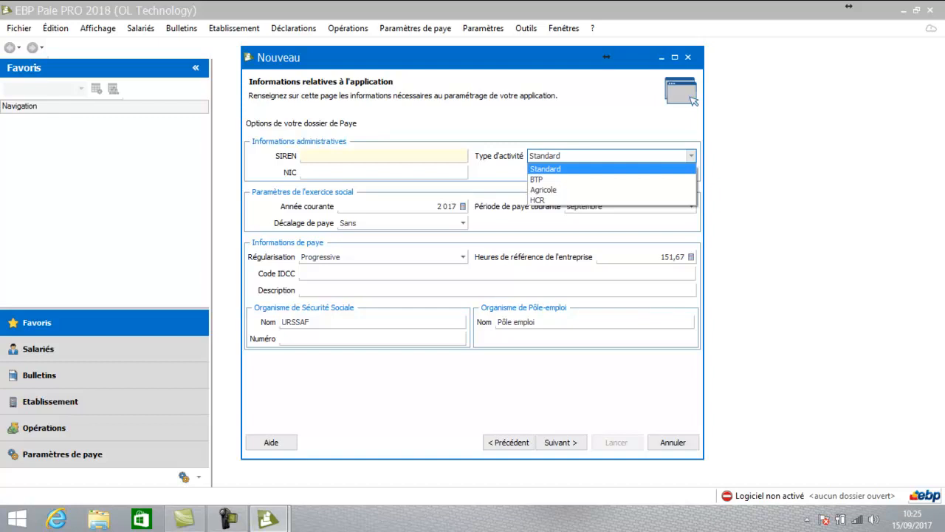
pyautogui.click(441, 206)
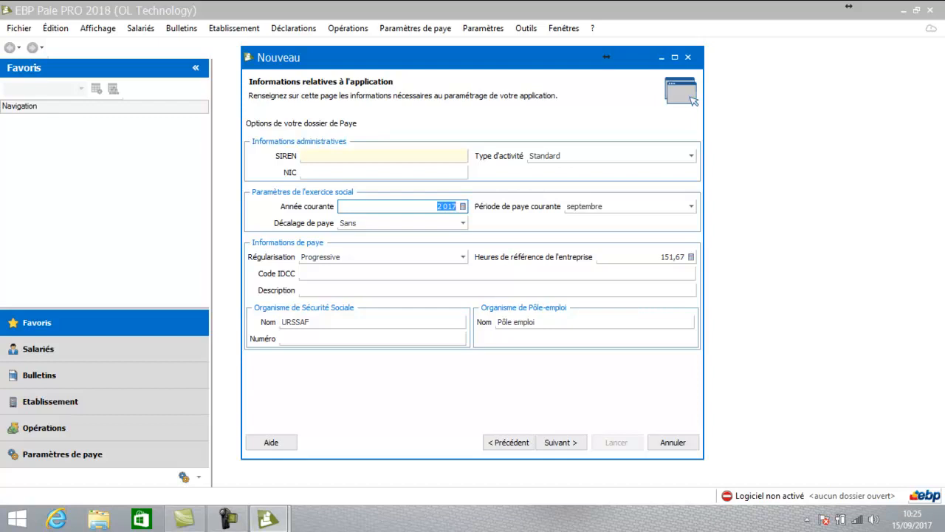
pyautogui.click(463, 207)
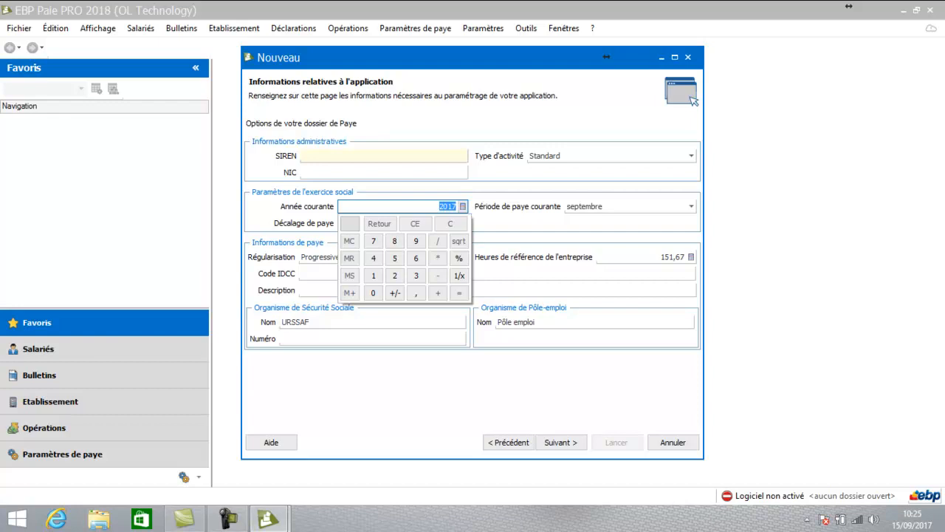
pyautogui.write('201')
pyautogui.write('8')
pyautogui.press('Return')
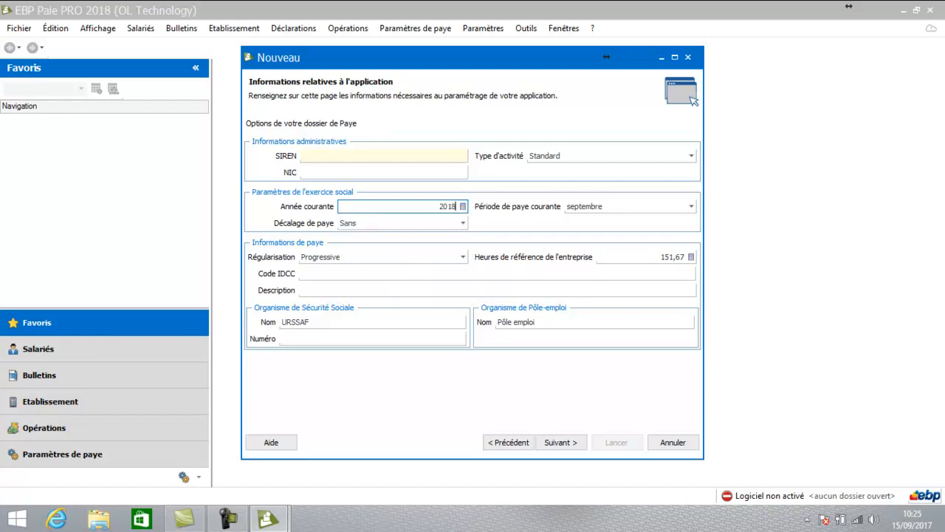
# - Set the current pay period to janvier
pyautogui.click(691, 207)
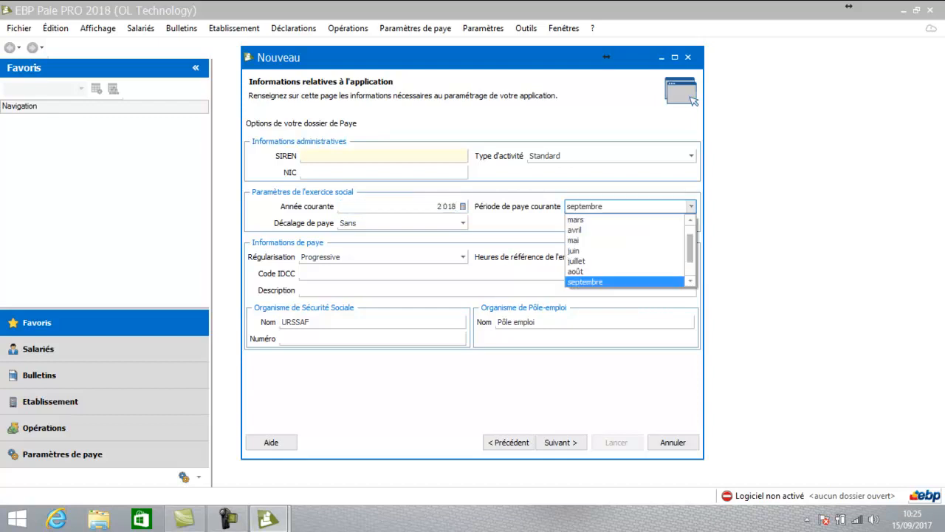
pyautogui.moveTo(690, 248); pyautogui.dragTo(690, 236)
pyautogui.click(580, 220)
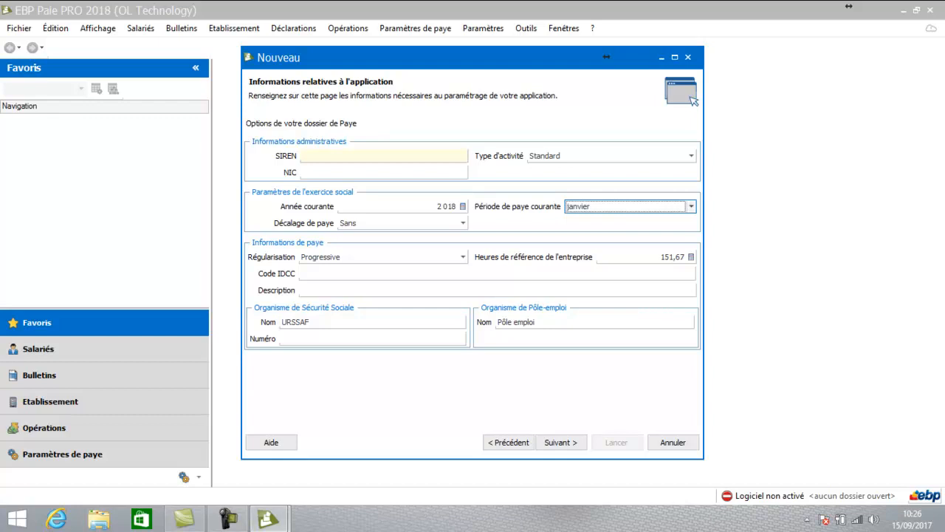
pyautogui.click(691, 206)
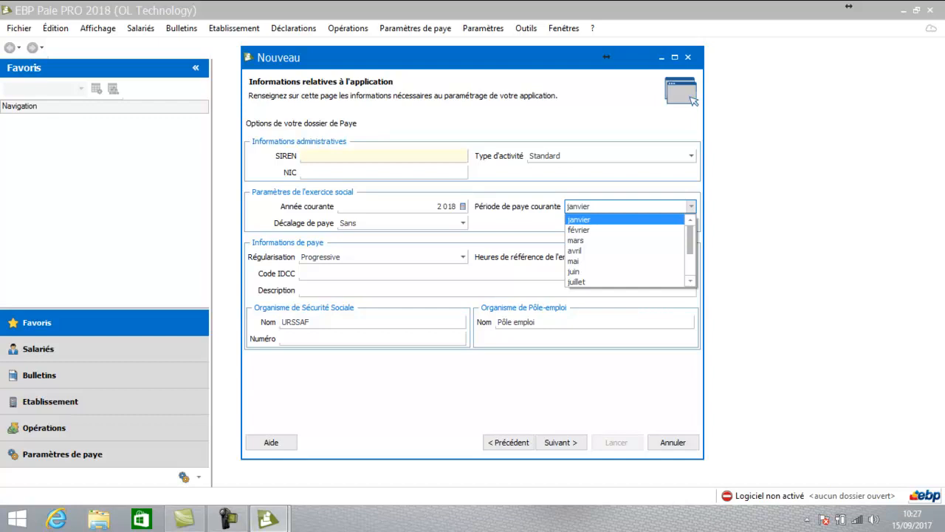
pyautogui.press('Escape')
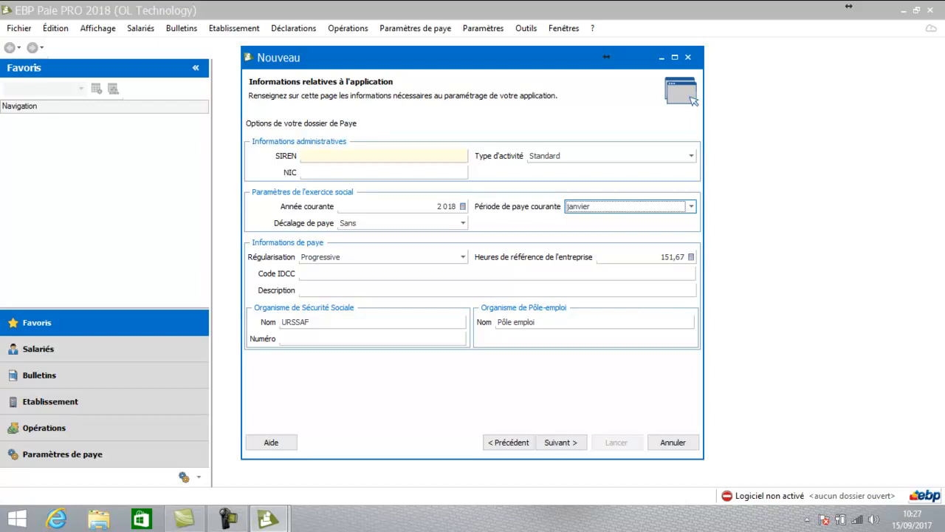
# - Leave the IDCC code, its description and the URSSAF number blank and continue to the paid-leave options
pyautogui.click(473, 273)
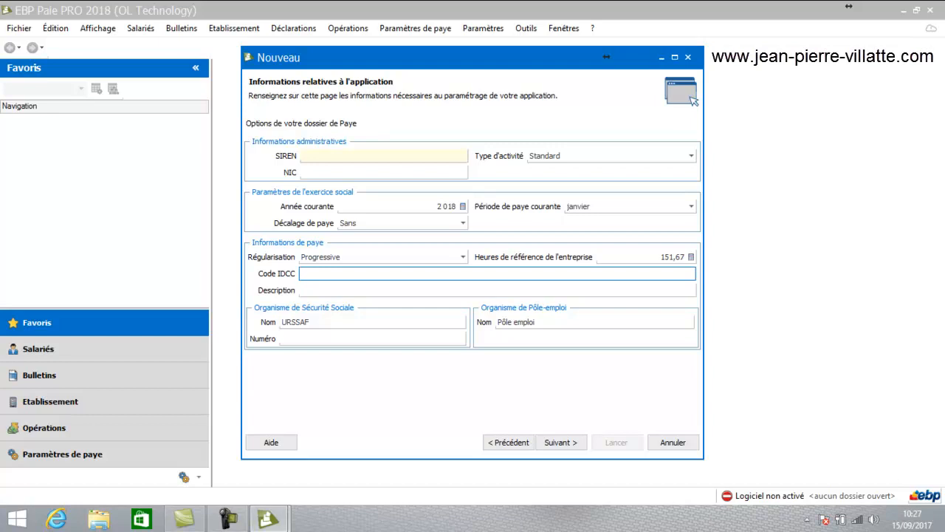
pyautogui.click(473, 290)
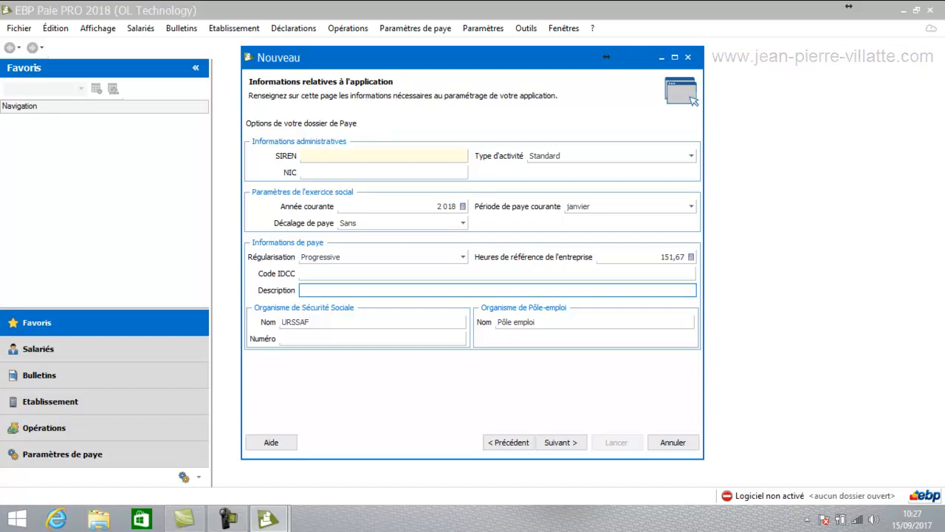
pyautogui.click(373, 339)
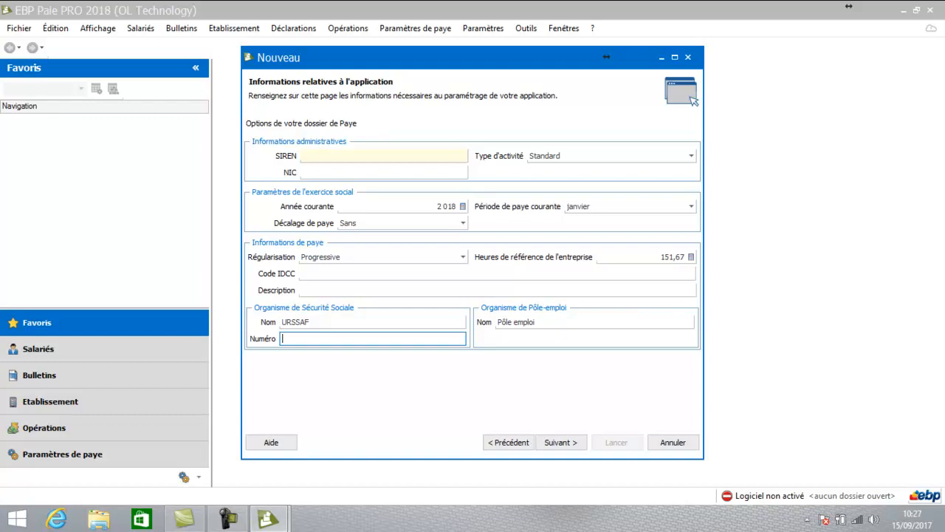
pyautogui.click(562, 443)
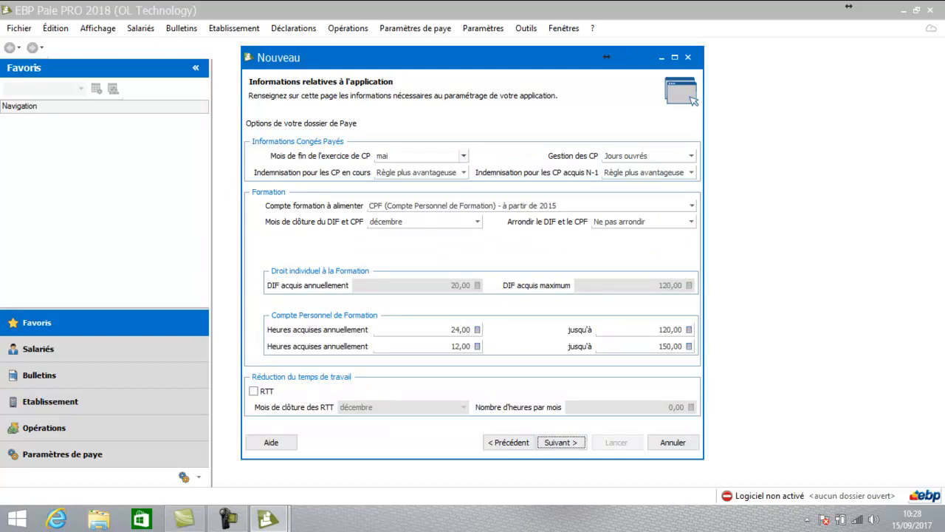
# - Keep mai as the paid-leave year-end month and Jours ouvrés as leave management, leaving the occupational medicine details blank
pyautogui.click(464, 156)
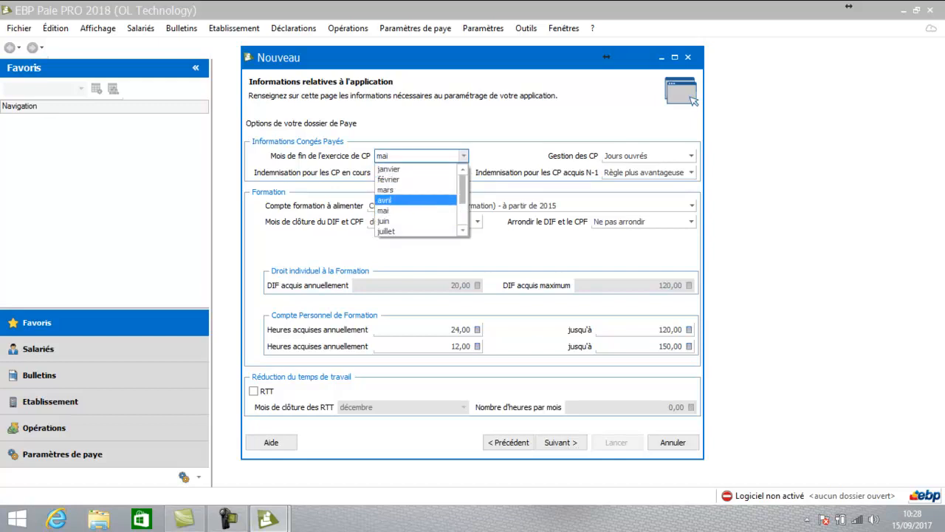
pyautogui.click(415, 210)
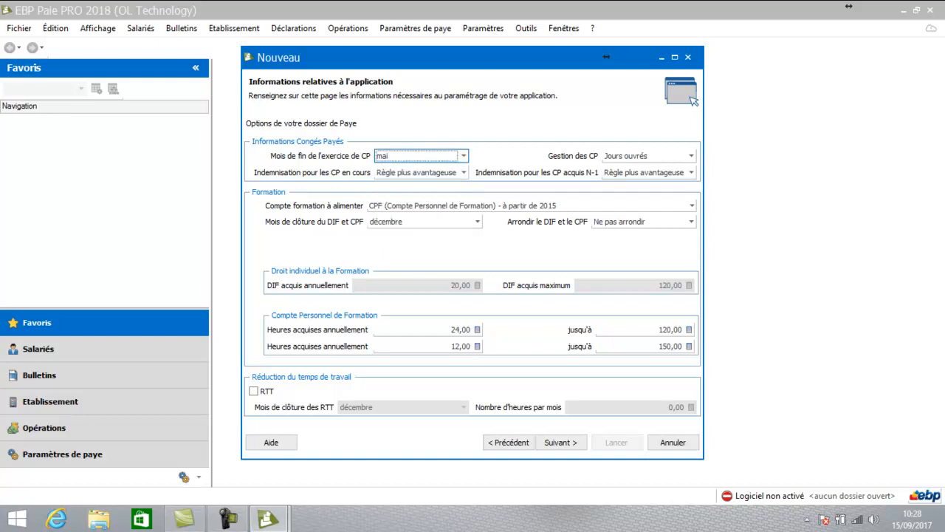
pyautogui.click(692, 156)
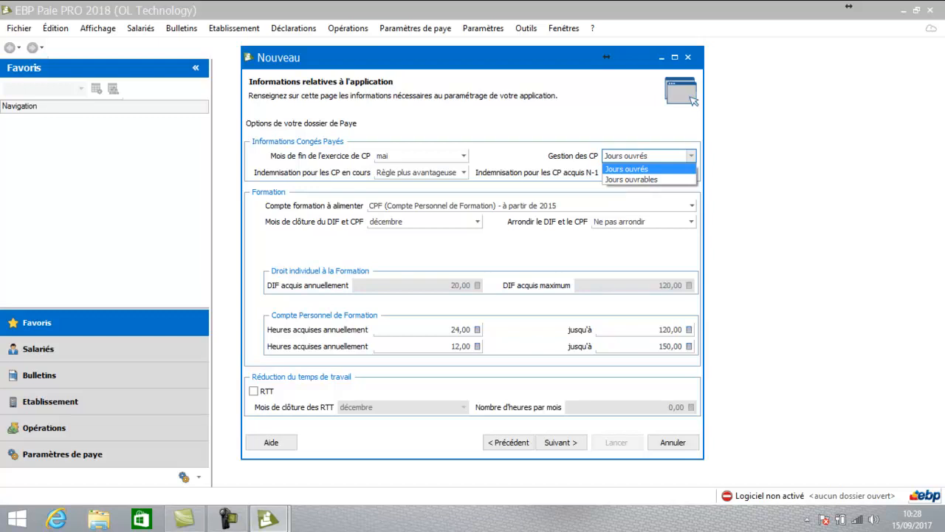
pyautogui.click(627, 170)
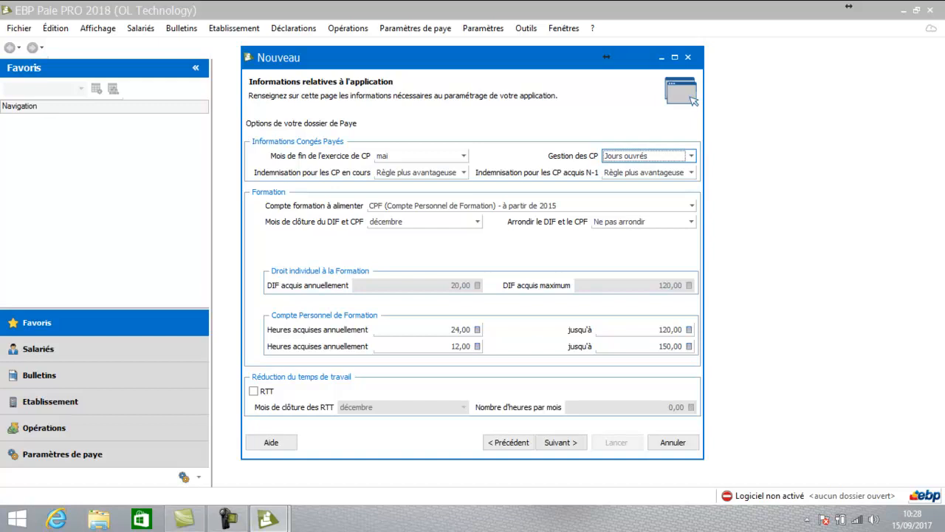
pyautogui.click(561, 442)
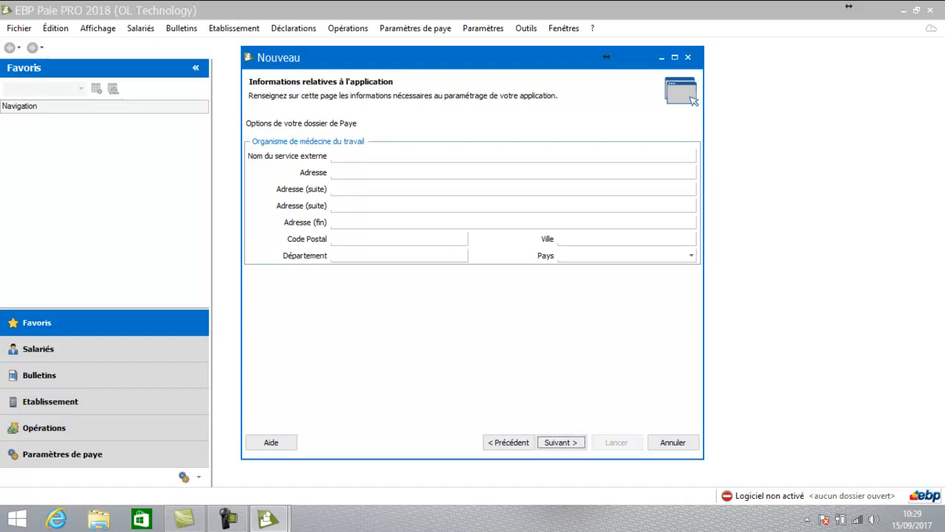
pyautogui.press('Return')
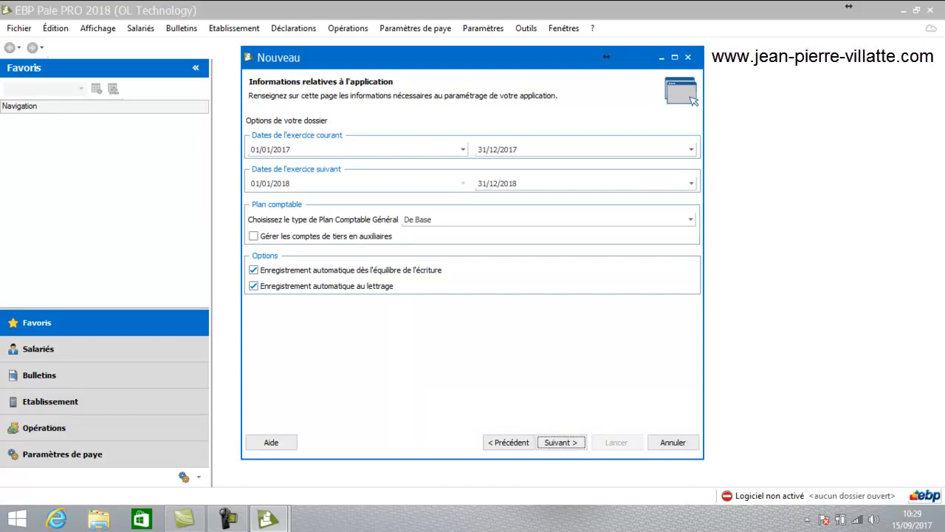
# - Set the current accounting exercise to 01/01/2018–31/12/2018 and enable management of third-party accounts as auxiliaries
pyautogui.click(252, 149)
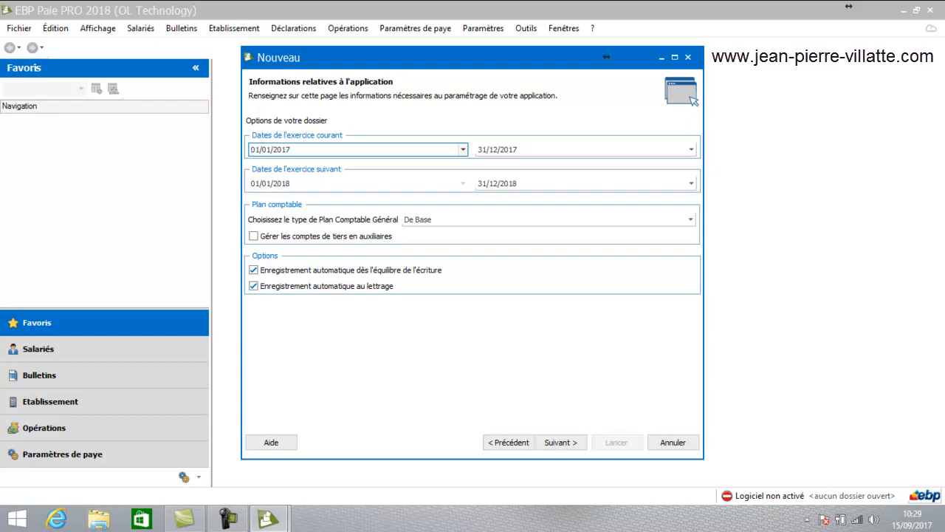
pyautogui.click(463, 150)
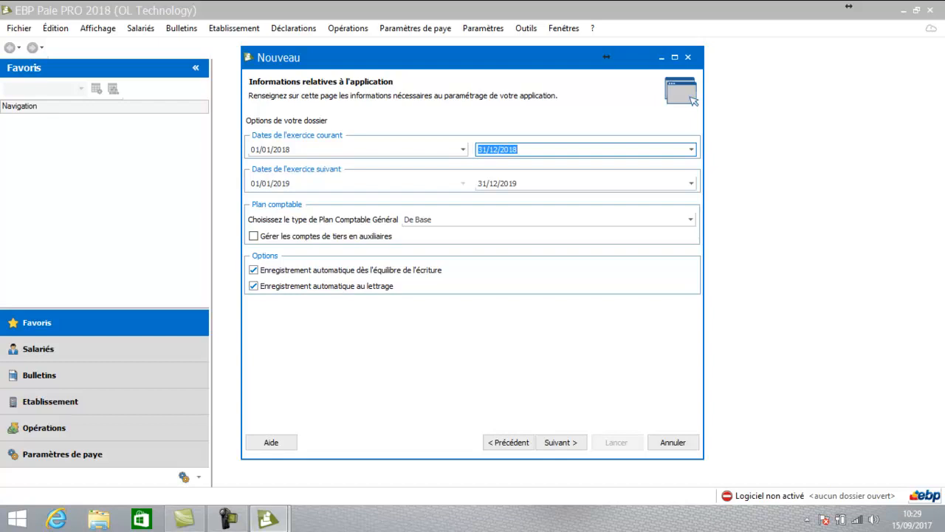
pyautogui.click(254, 237)
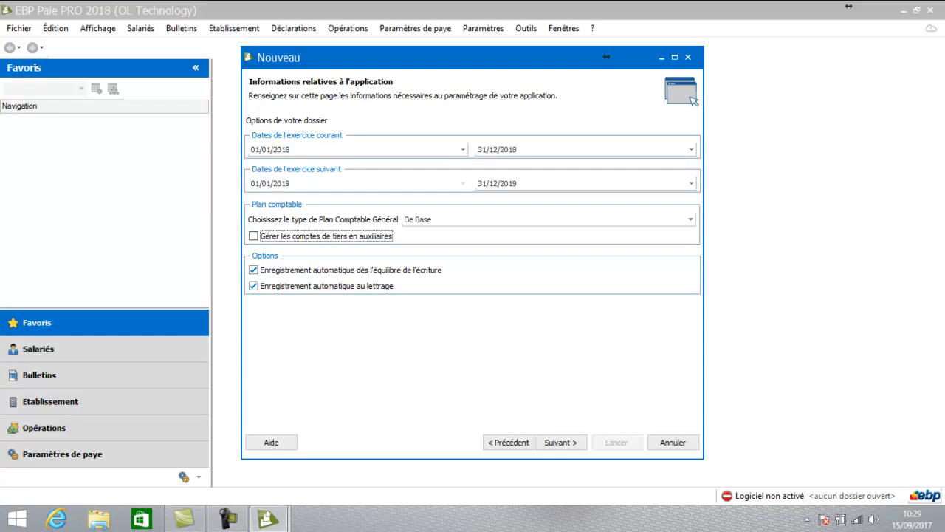
pyautogui.press('space')
pyautogui.click(562, 442)
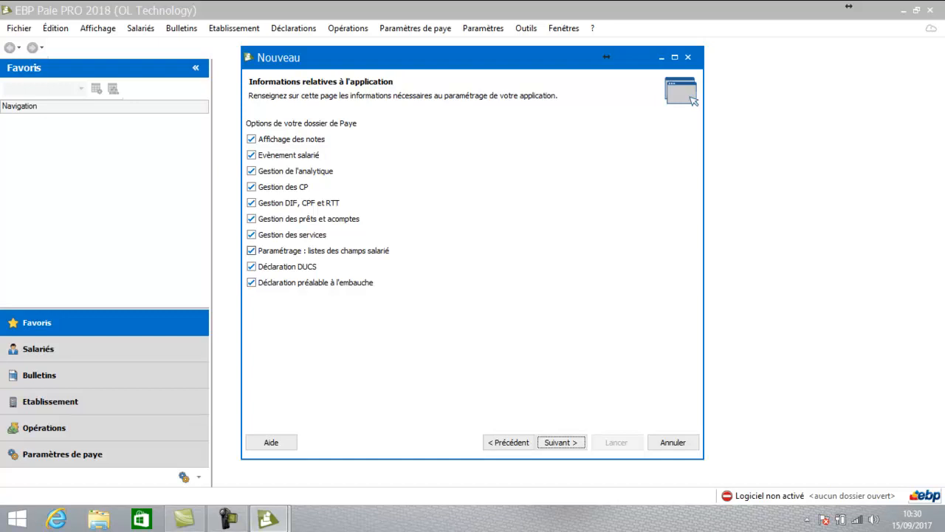
# - Accept the selected features for the Paie, Gestion Commerciale and Comptabilité dossiers
pyautogui.click(562, 442)
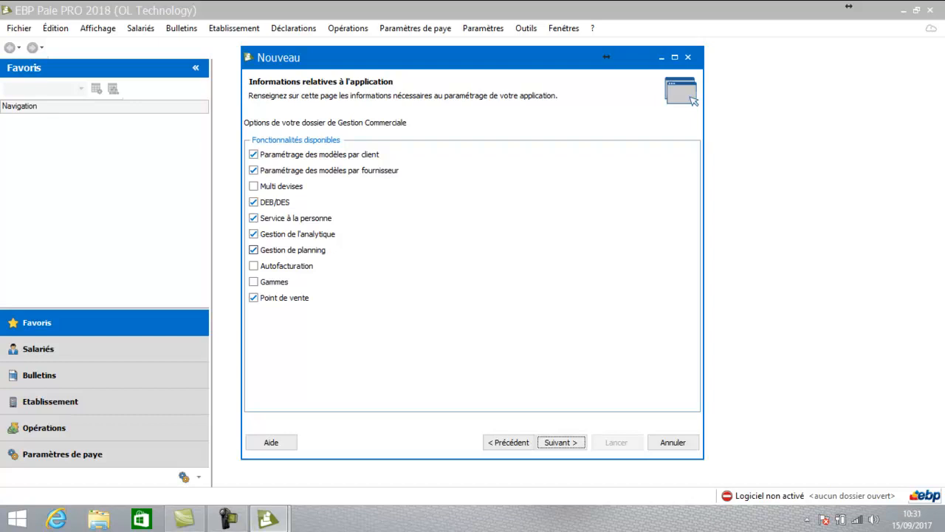
pyautogui.press('Return')
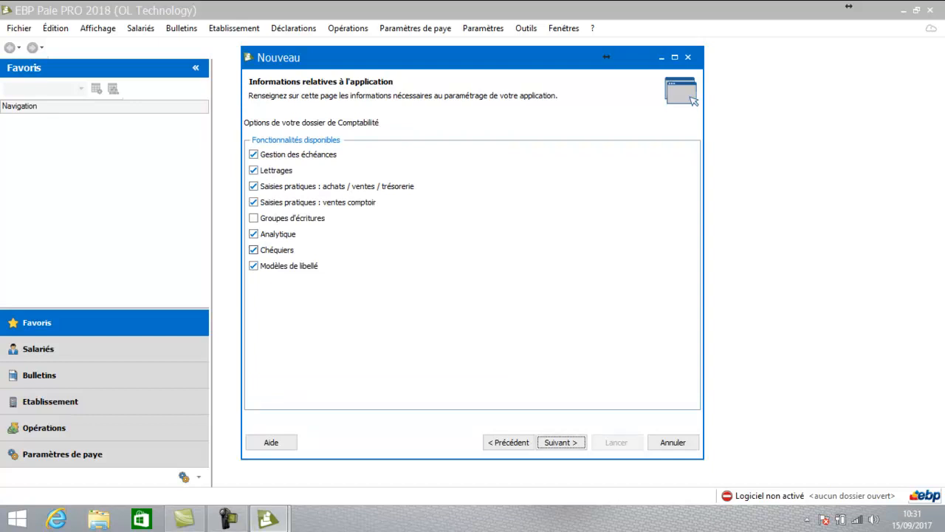
pyautogui.press('Return')
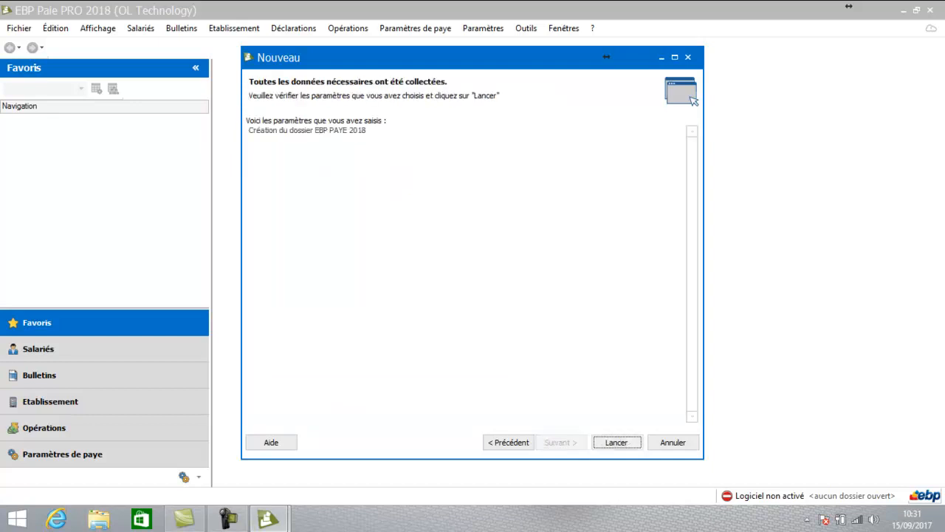
# - Launch the creation of the EBP PAYE 2018 dossier and close the assistant once it finishes
pyautogui.press('Return')
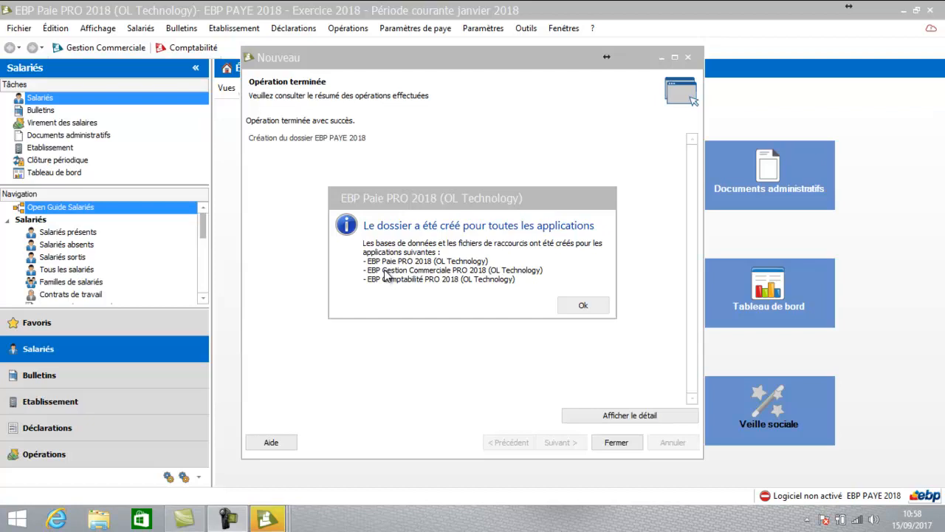
pyautogui.click(584, 305)
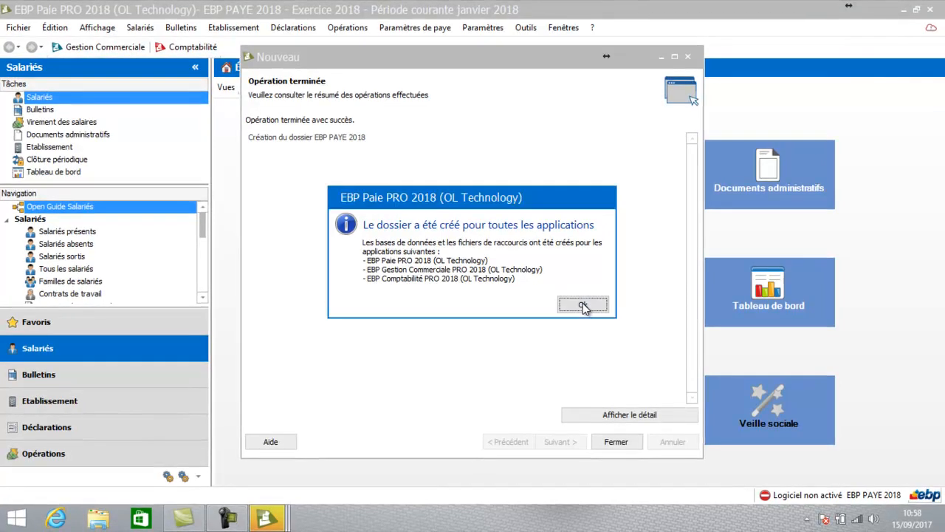
pyautogui.click(613, 441)
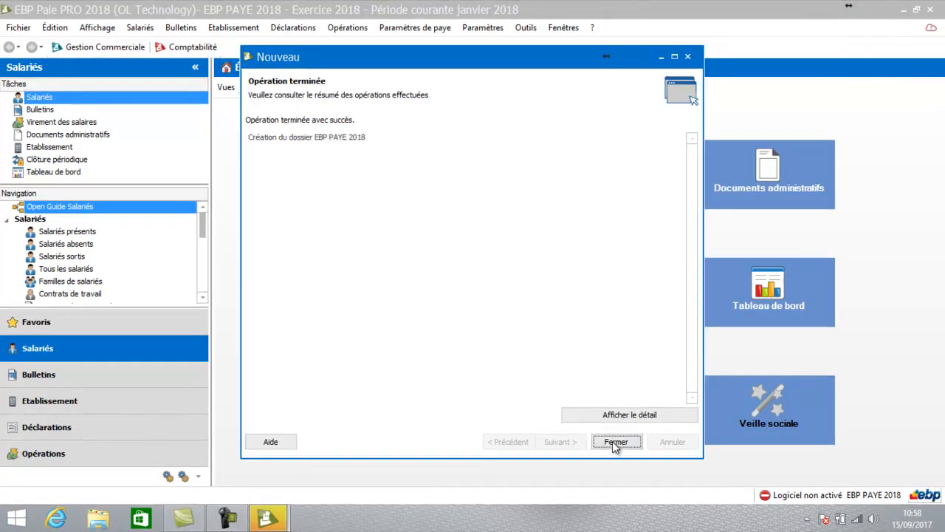